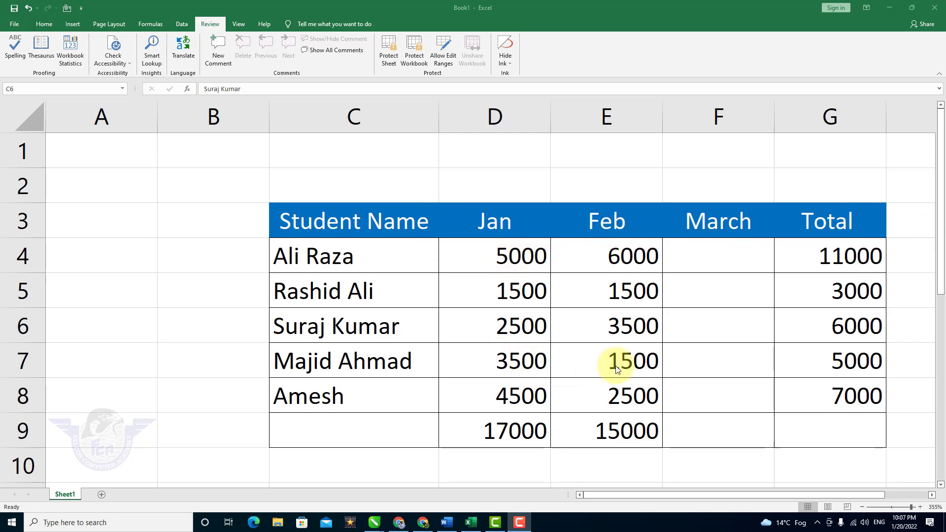
# Step: Turn off the Locked protection setting for all cells in the worksheet
pyautogui.click(721, 265)
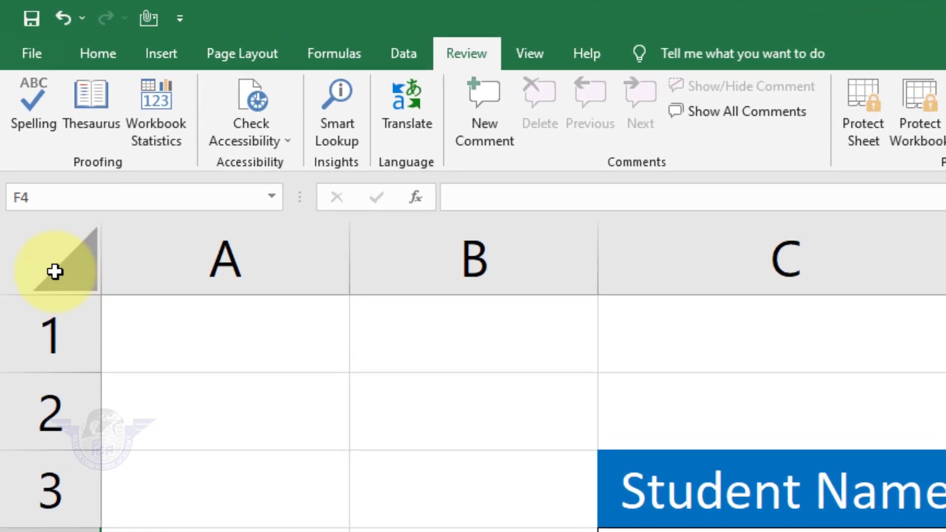
pyautogui.click(54, 271)
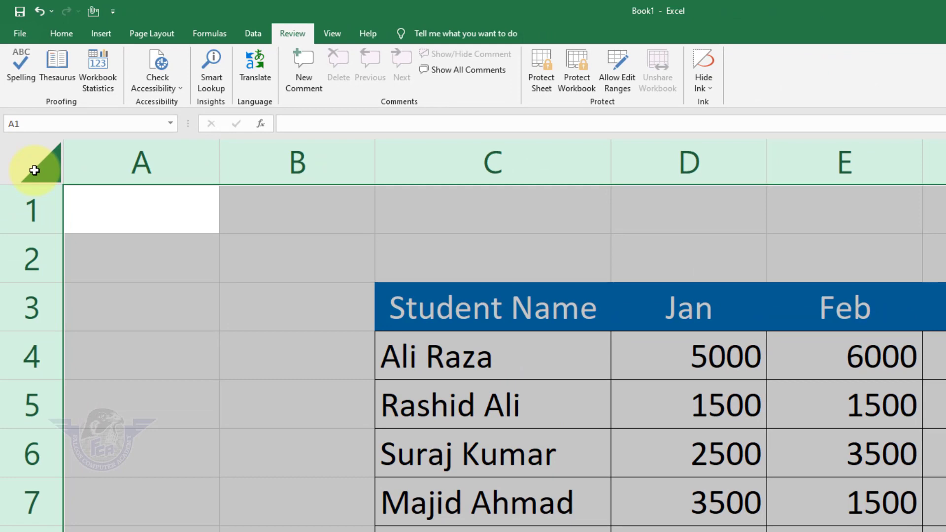
pyautogui.rightClick(35, 170)
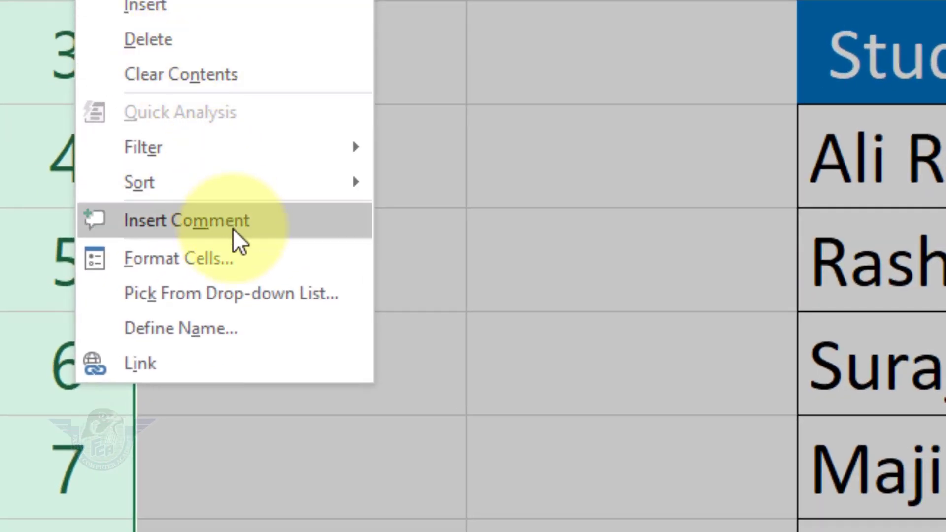
pyautogui.click(223, 258)
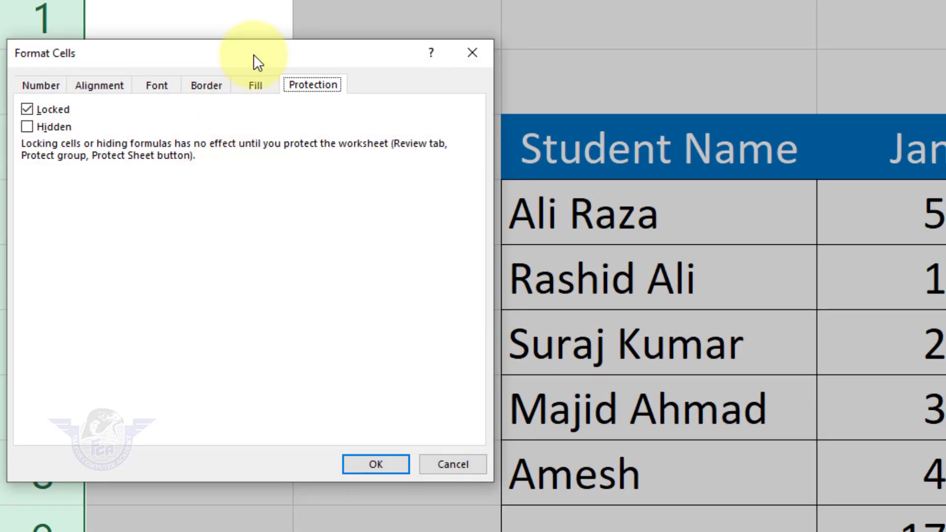
pyautogui.moveTo(252, 55); pyautogui.dragTo(608, 80)
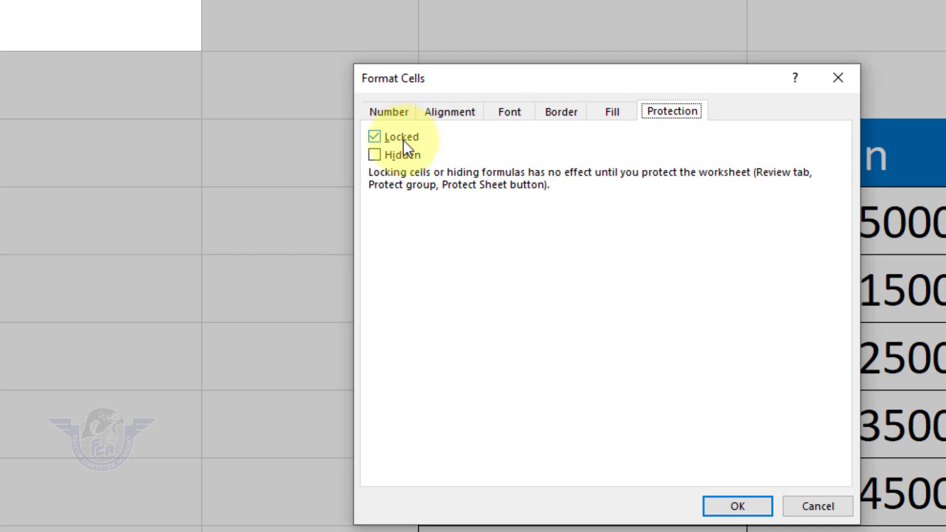
pyautogui.click(374, 138)
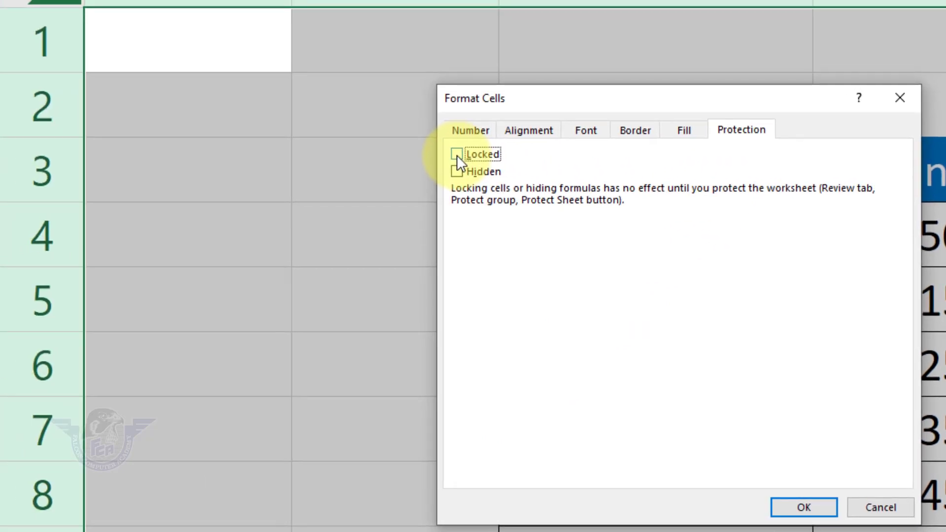
pyautogui.click(799, 505)
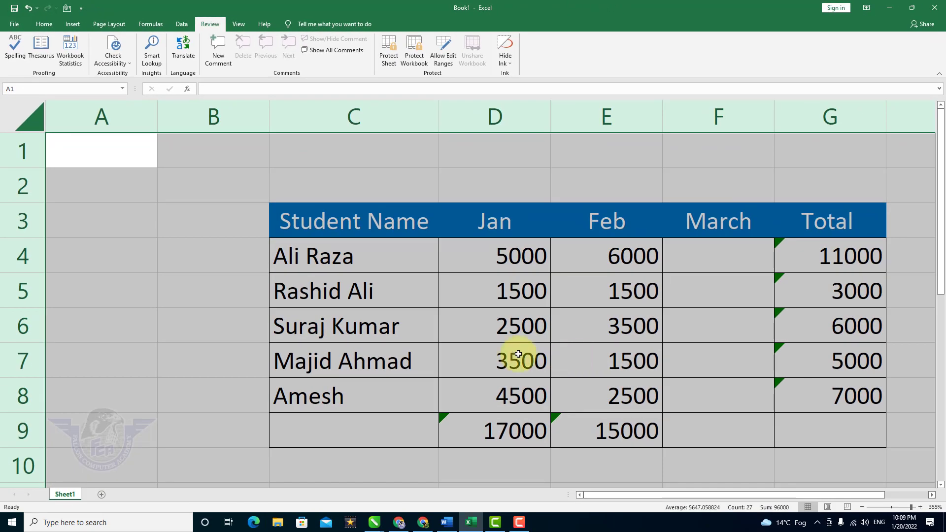
# Step: Turn on the Locked protection setting for table cells C3:G9, excluding the March entry cells F4:F9
pyautogui.click(418, 327)
pyautogui.click(285, 220)
pyautogui.moveTo(352, 238); pyautogui.dragTo(817, 430)
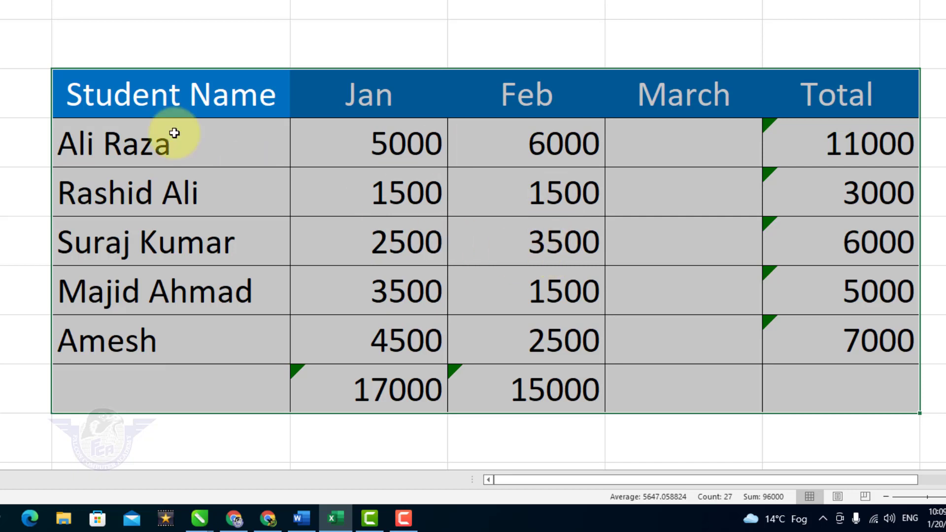
pyautogui.click(110, 81)
pyautogui.moveTo(211, 102); pyautogui.dragTo(807, 381)
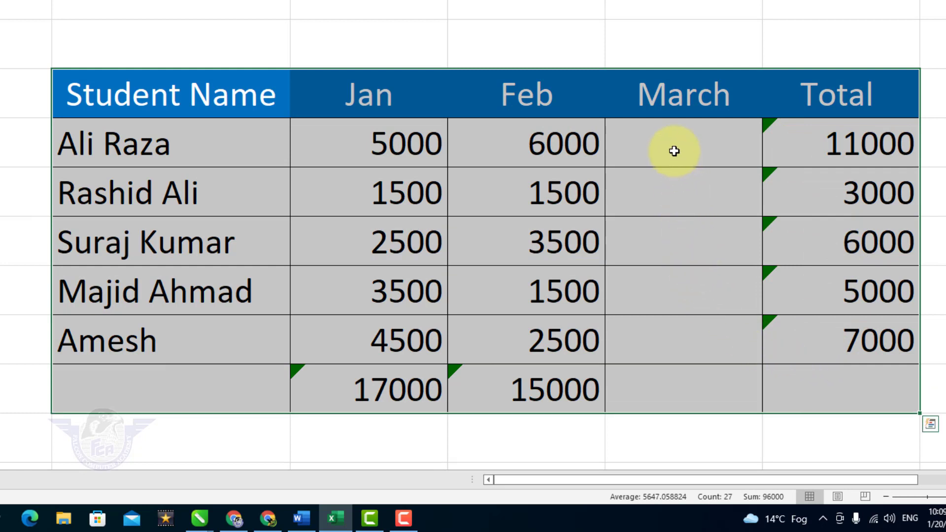
pyautogui.press('ctrl')
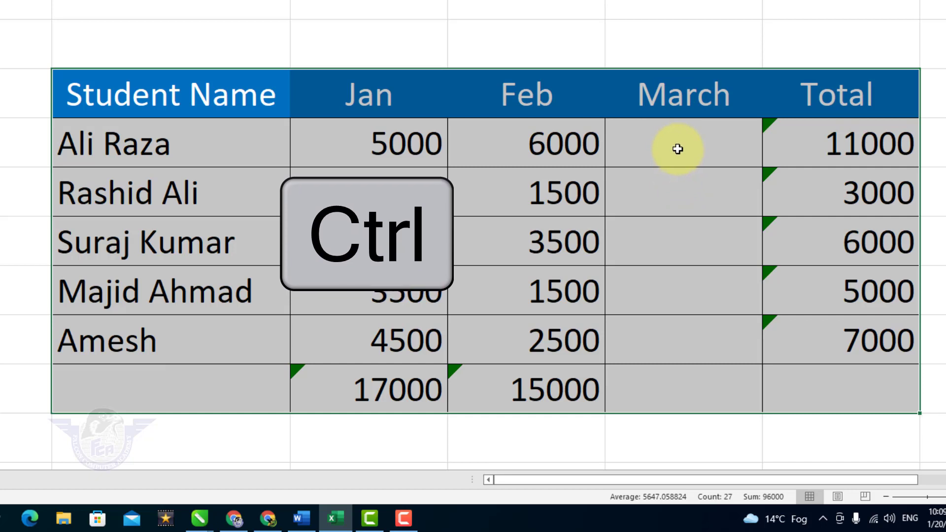
pyautogui.moveTo(677, 149); pyautogui.dragTo(680, 383)
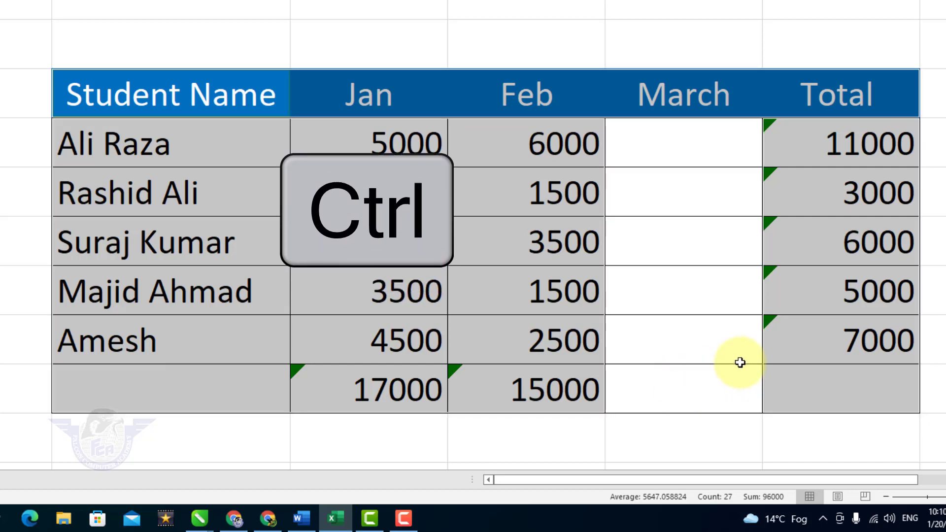
pyautogui.rightClick(190, 102)
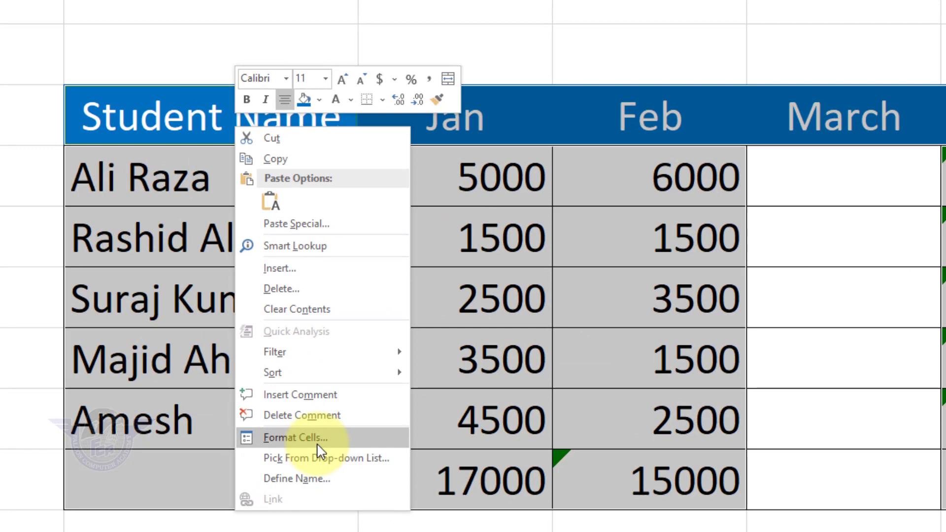
pyautogui.click(270, 370)
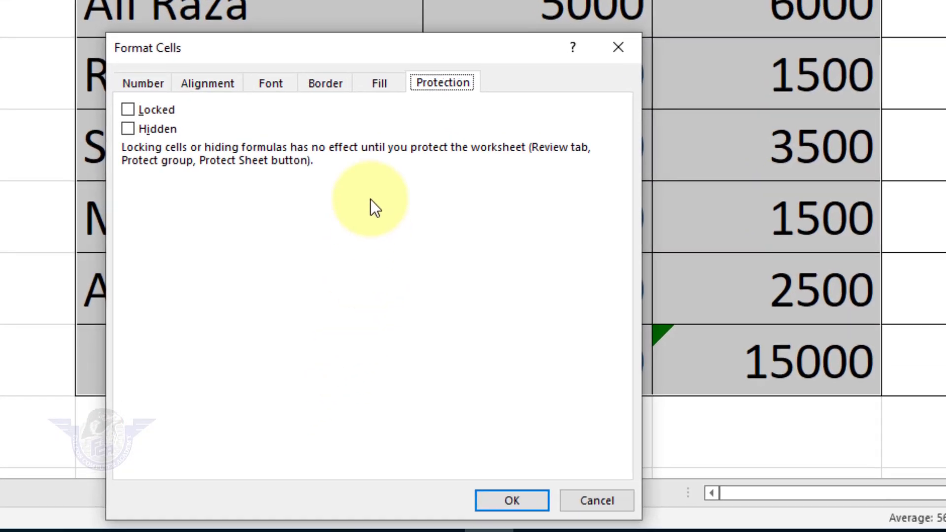
pyautogui.moveTo(425, 41); pyautogui.dragTo(558, 52)
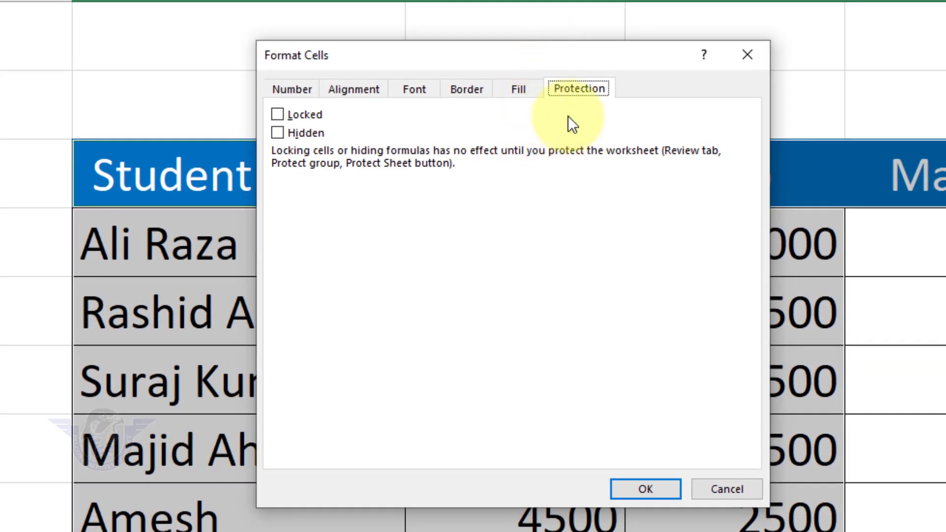
pyautogui.click(297, 114)
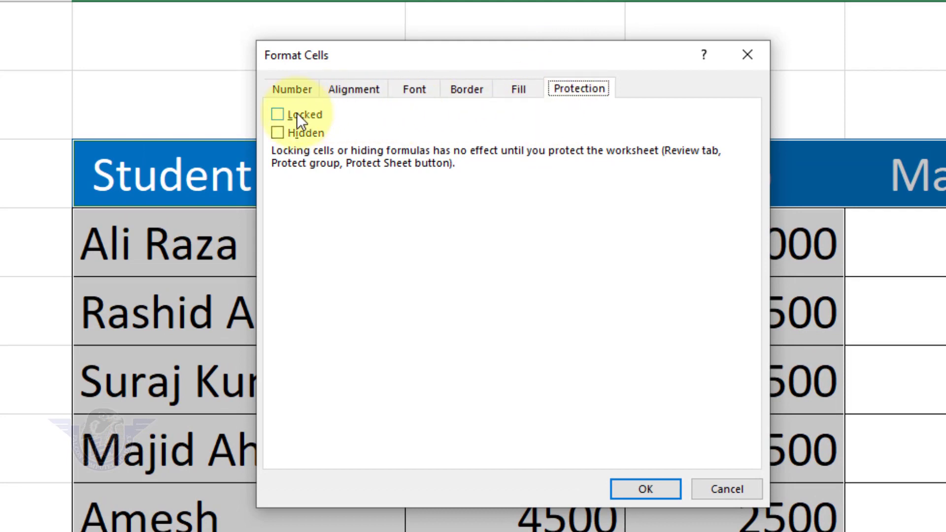
pyautogui.click(650, 489)
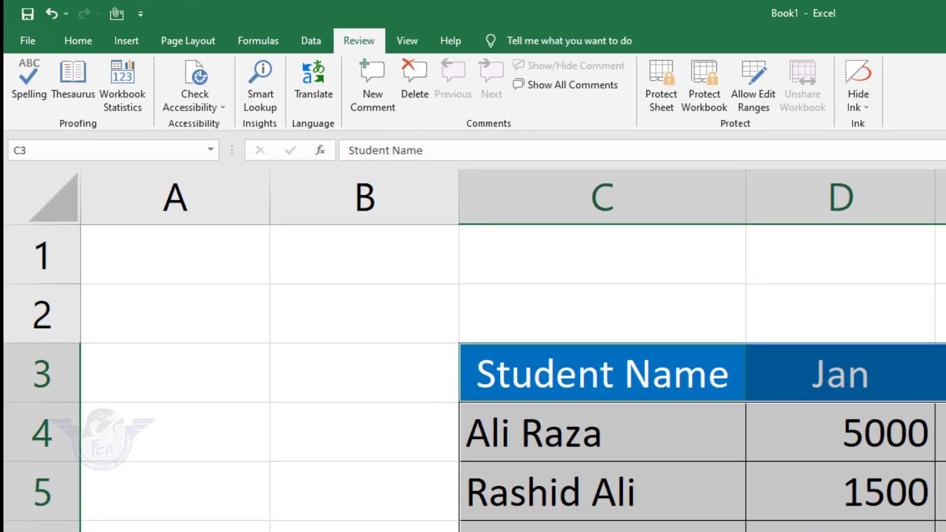
# Step: Protect the sheet without a password, allowing only the selection of locked and unlocked cells
pyautogui.click(664, 107)
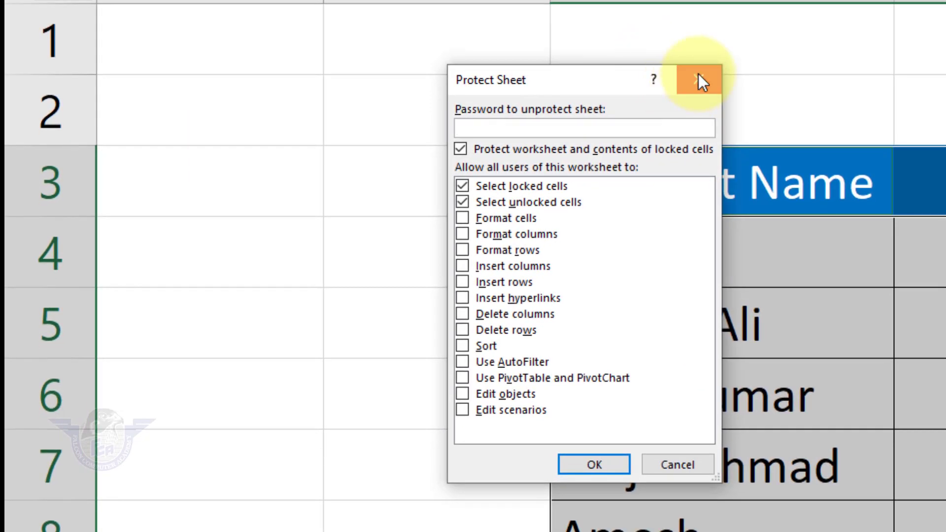
pyautogui.click(697, 76)
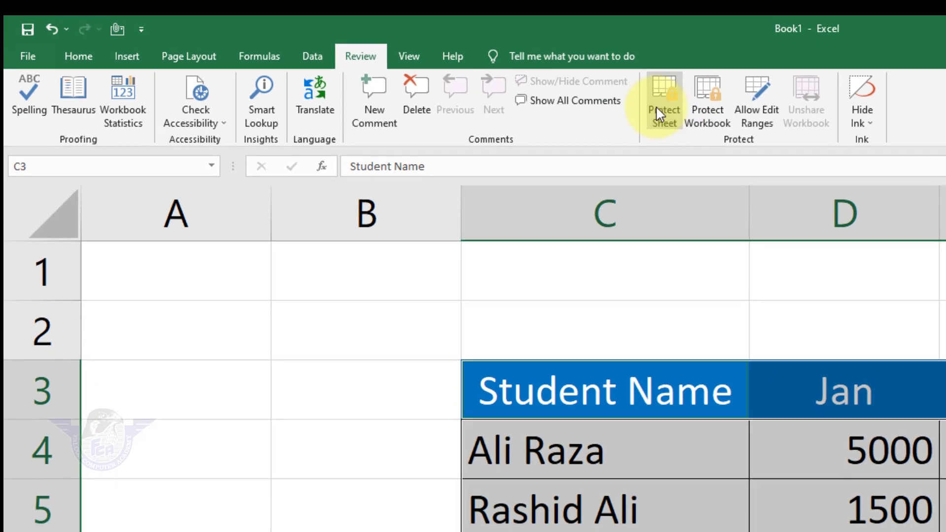
pyautogui.click(659, 113)
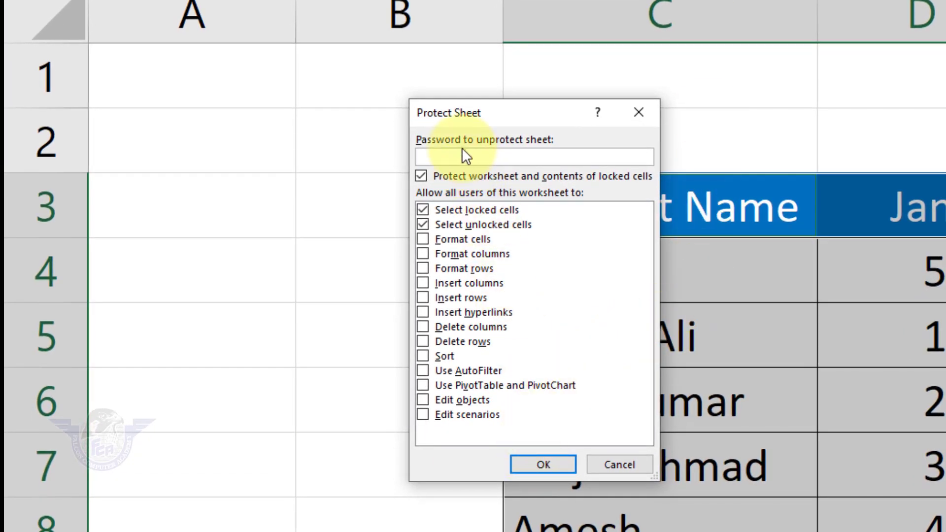
pyautogui.click(562, 463)
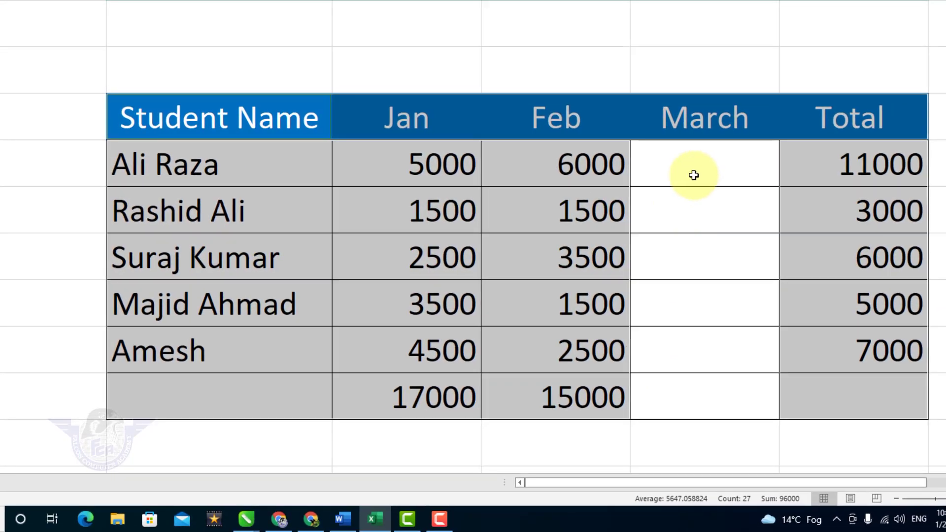
# Step: Try to delete the contents of the February amount in E4, the student name in C5 and the Jan header in D3
pyautogui.click(693, 175)
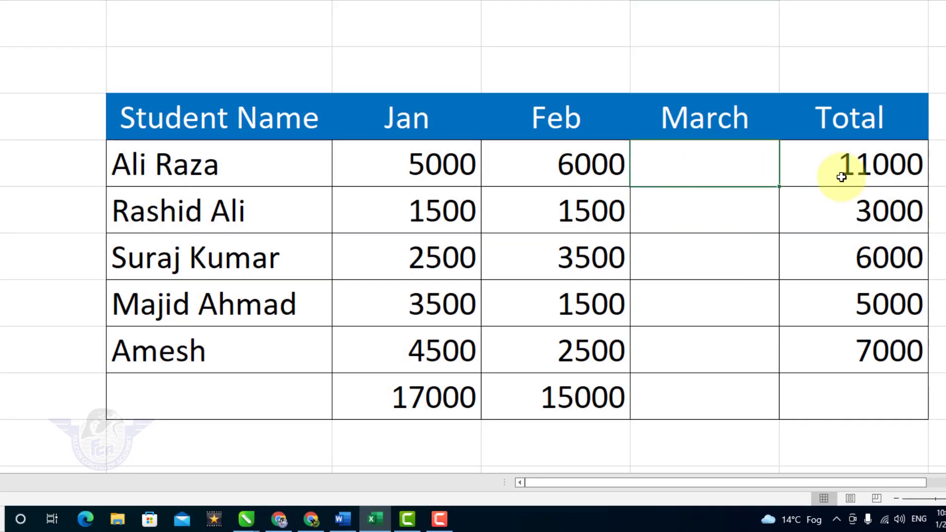
pyautogui.click(571, 183)
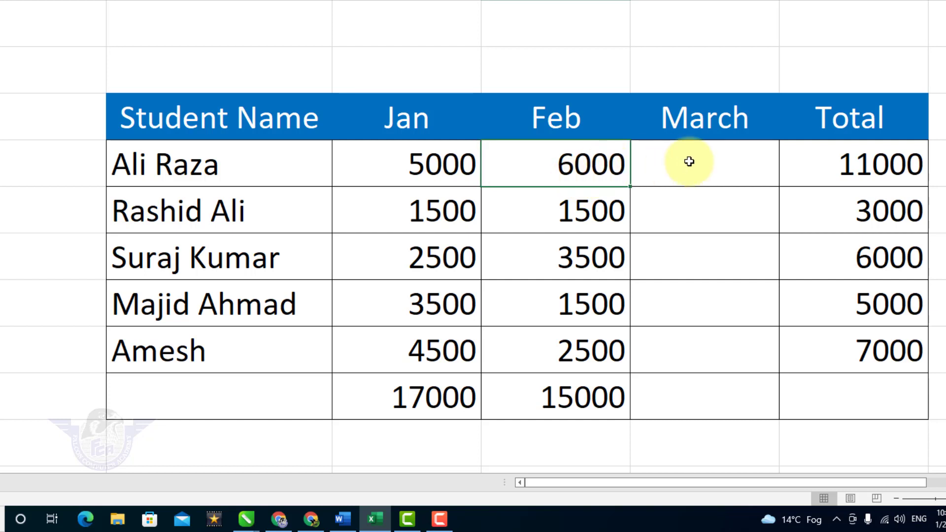
pyautogui.press('Delete')
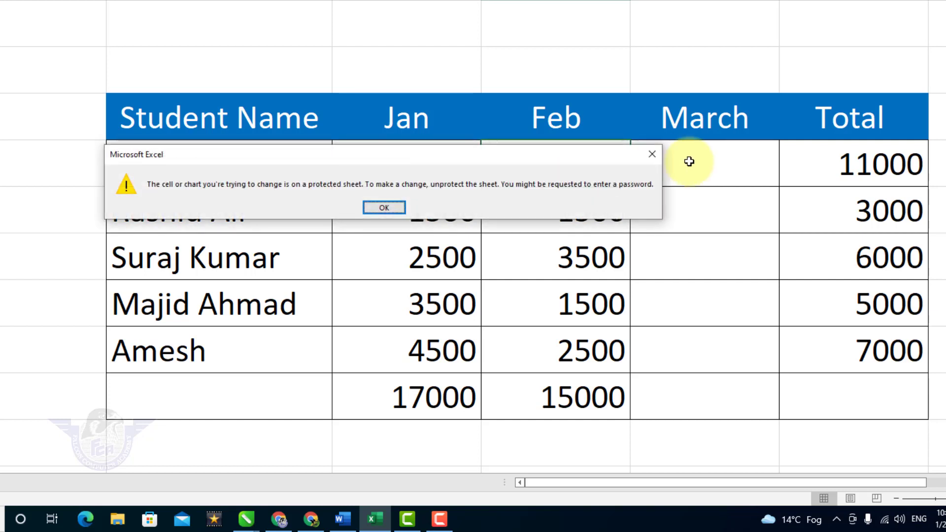
pyautogui.click(393, 207)
pyautogui.click(260, 221)
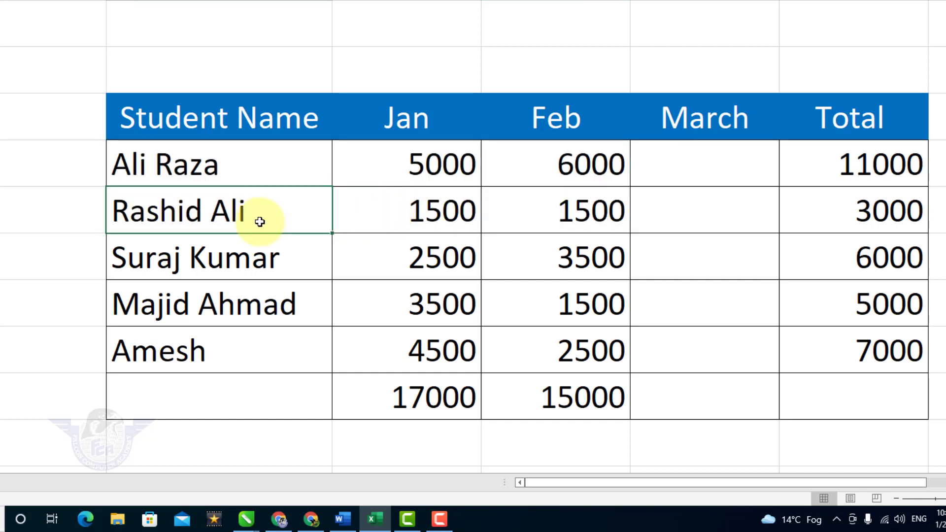
pyautogui.press('Delete')
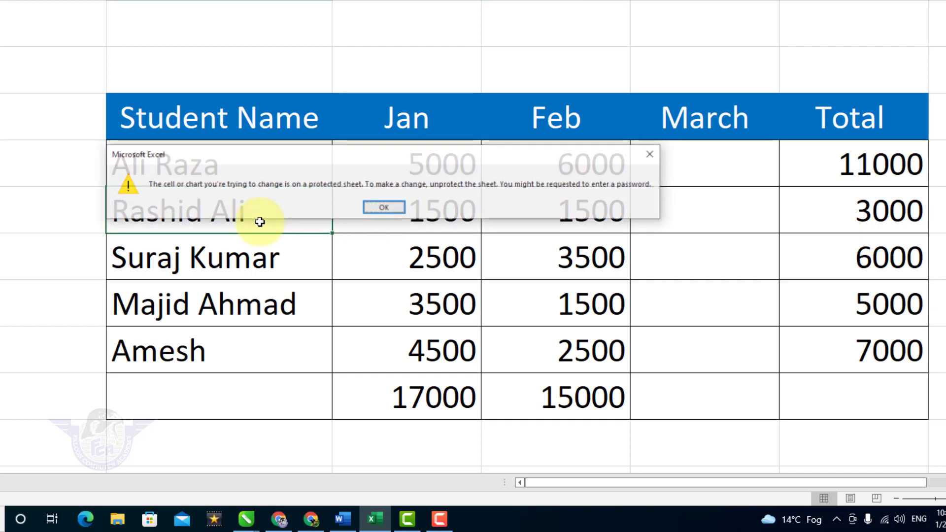
pyautogui.click(391, 208)
pyautogui.click(404, 123)
pyautogui.press('Delete')
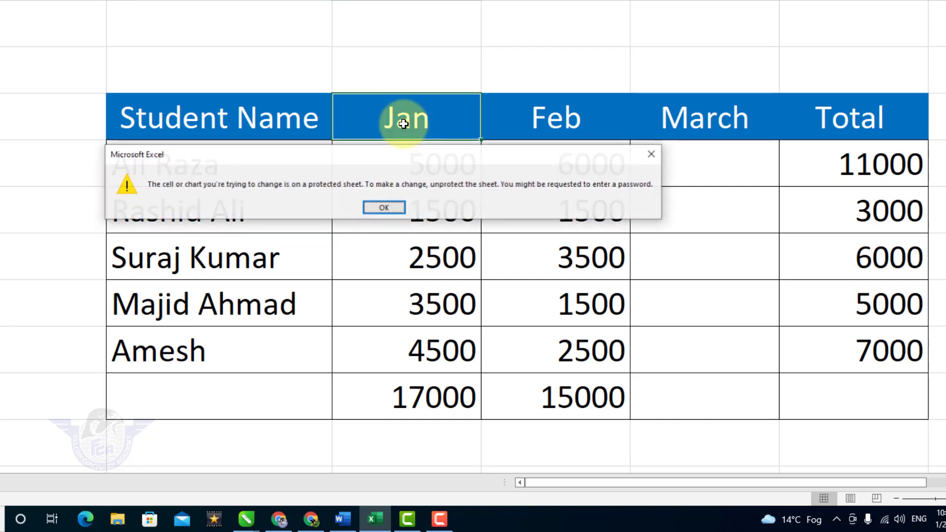
pyautogui.click(391, 207)
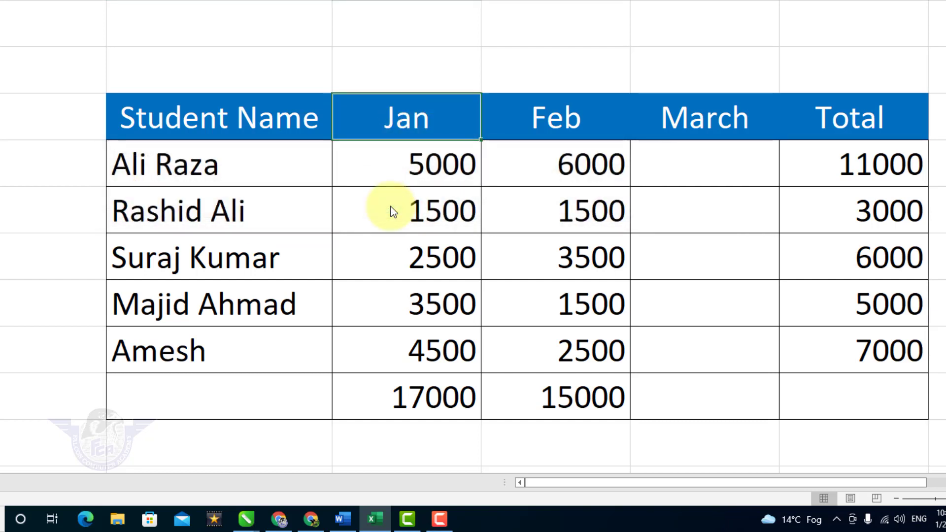
# Step: Enter the March amounts 4500 in F4 and 6500 in F5
pyautogui.click(668, 169)
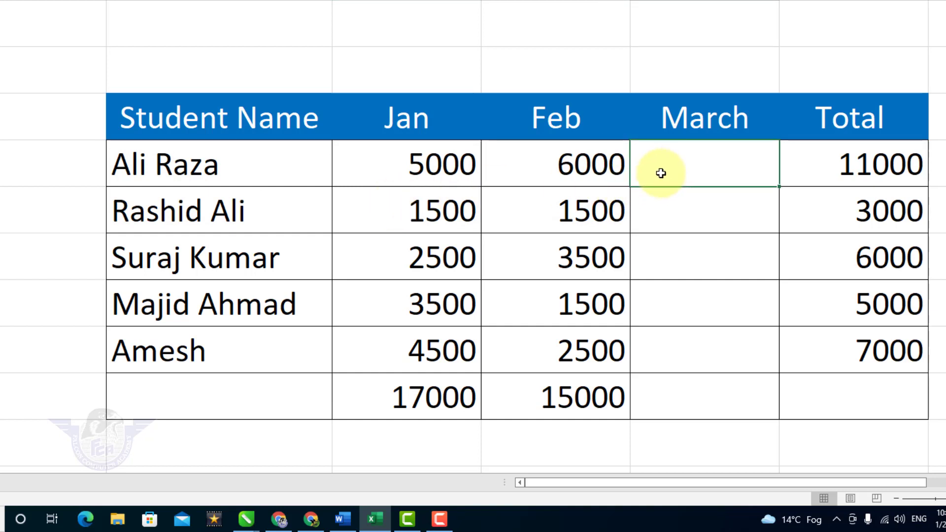
pyautogui.write('4500')
pyautogui.press('Return')
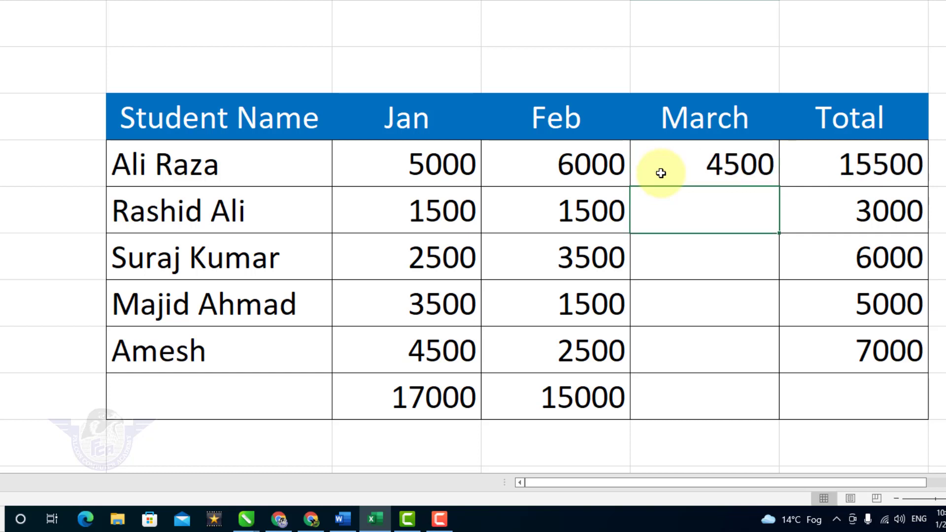
pyautogui.write('6500')
pyautogui.press('Return')
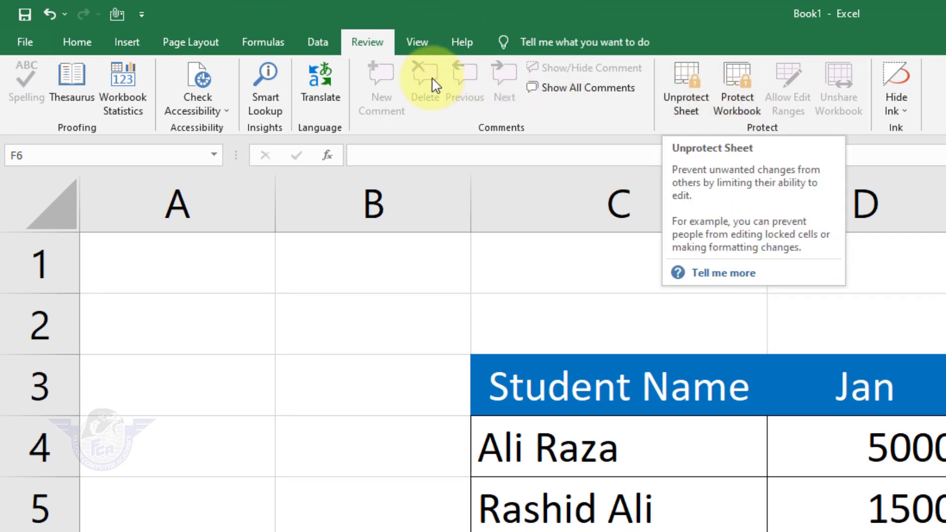
# Step: Unprotect the sheet and change the February amount in E6 to 4500
pyautogui.click(689, 96)
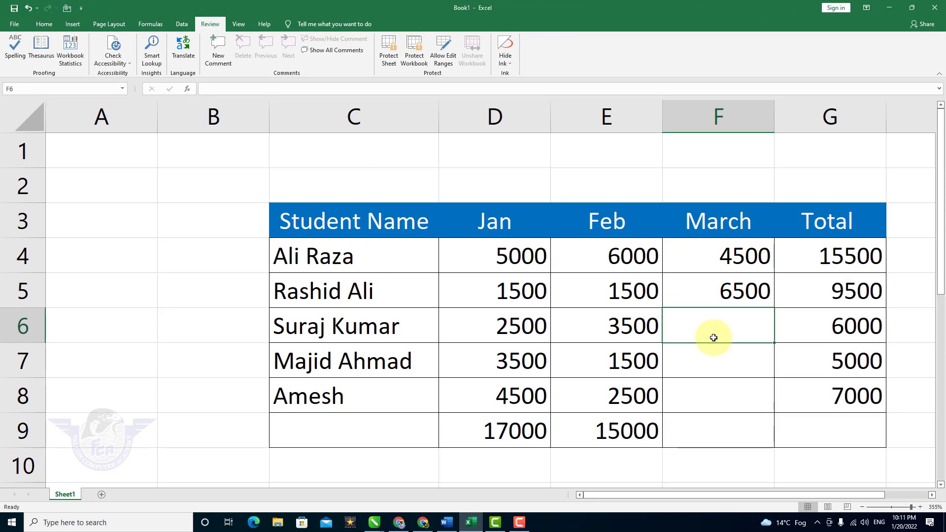
pyautogui.click(645, 329)
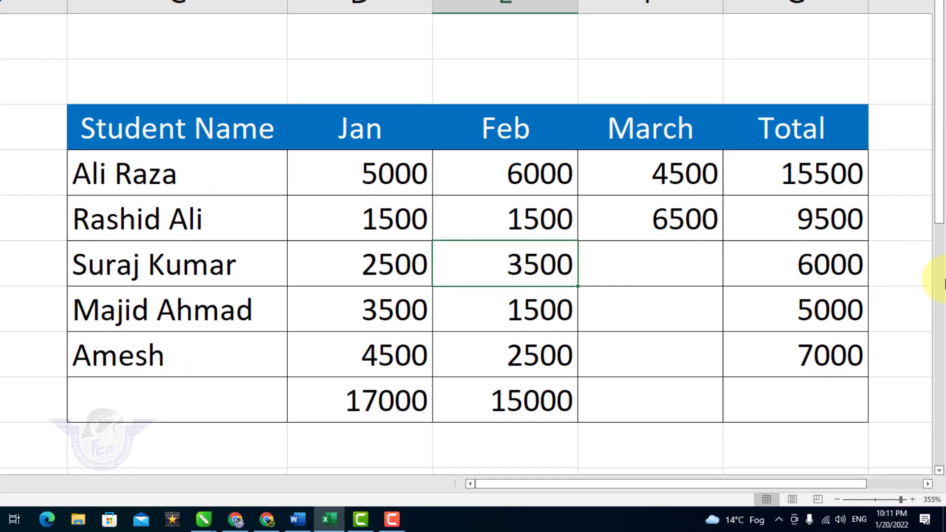
pyautogui.write('45')
pyautogui.press('Return')
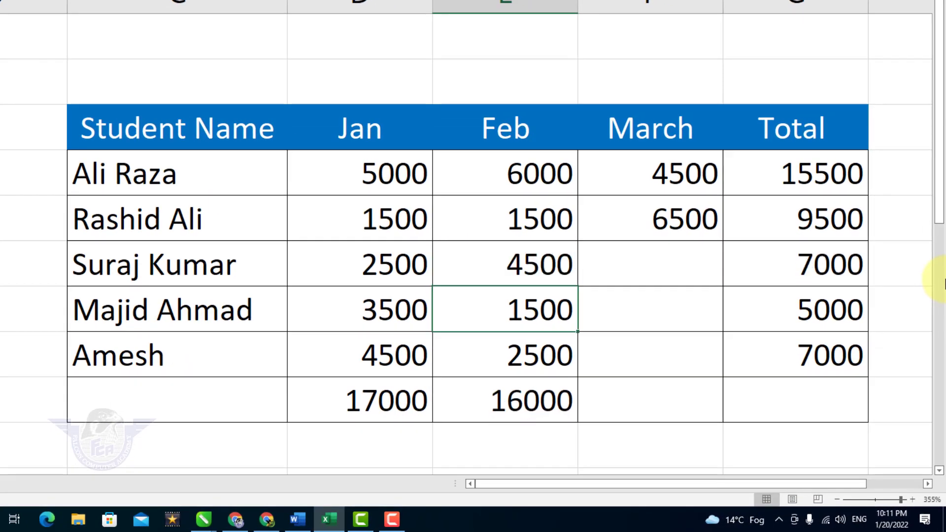